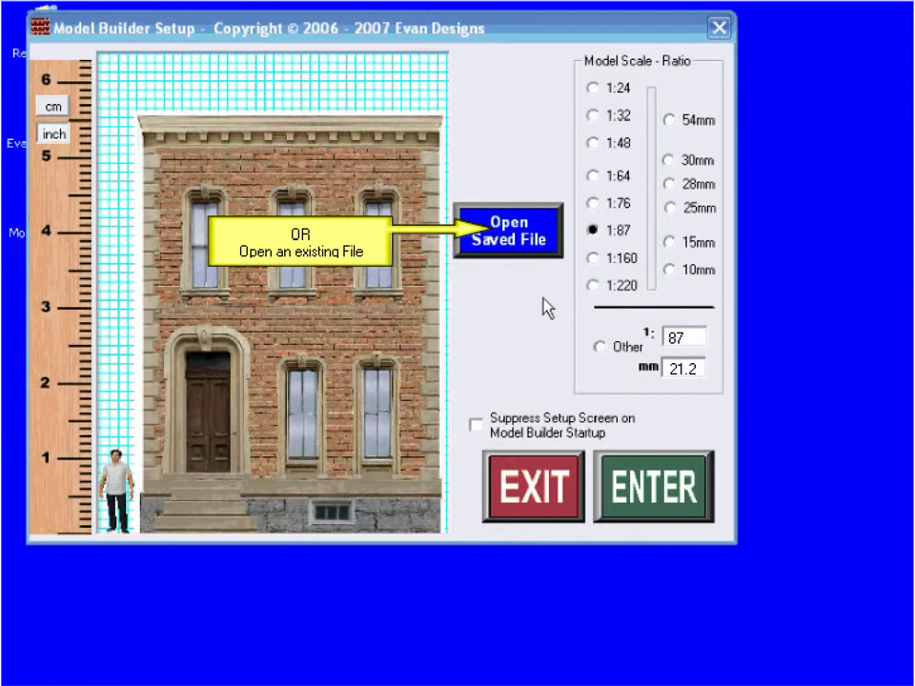
# Keep the 1:87 scale and enter the empty main drawing workspace.
pyautogui.click(654, 488)
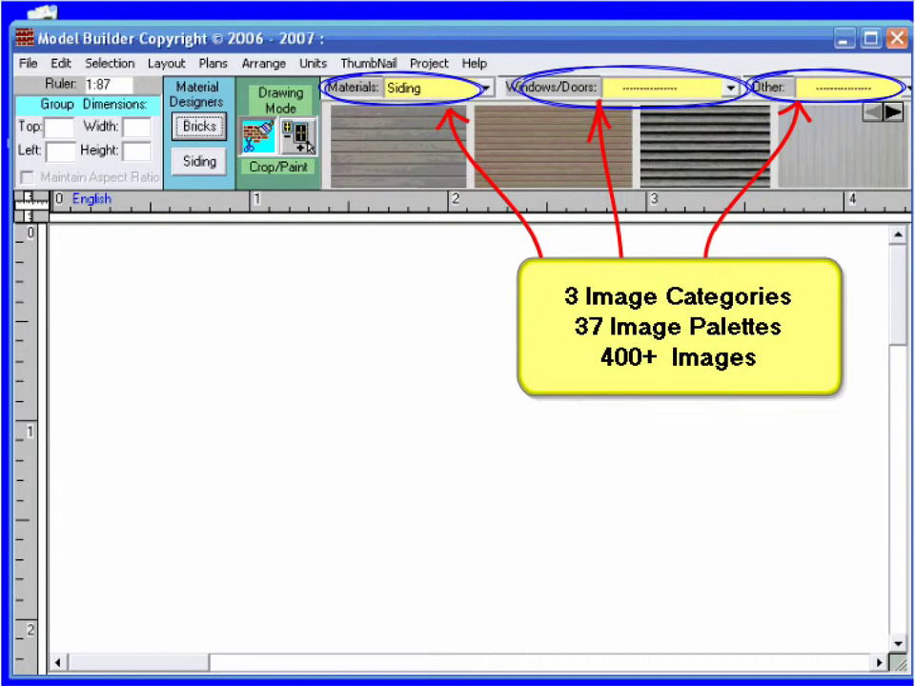
# Switch the Materials palette from Siding to Bricks and scroll along to the stone-brick textures.
pyautogui.click(486, 89)
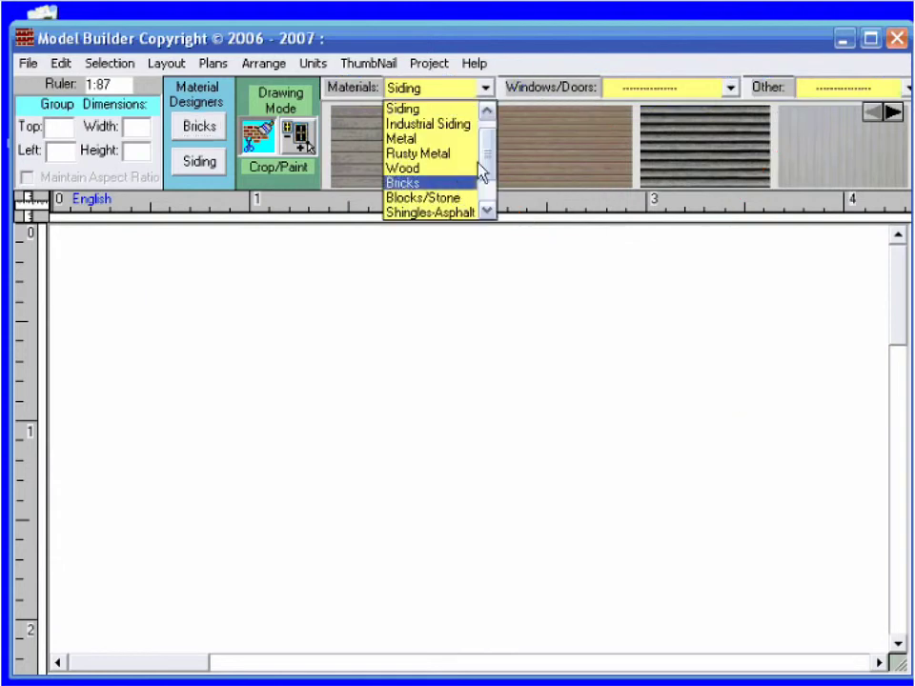
pyautogui.click(515, 143)
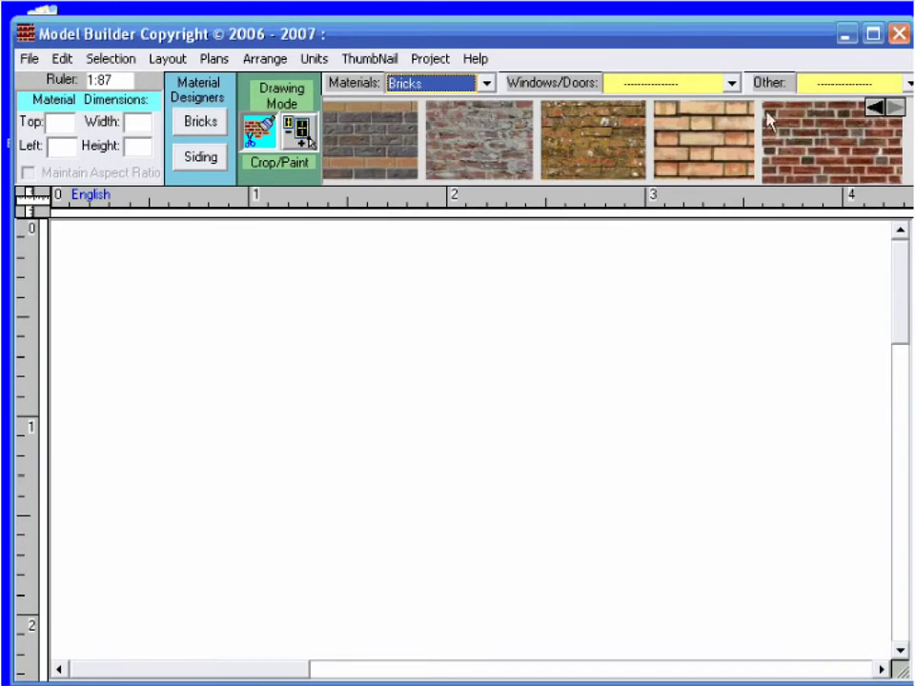
pyautogui.click(874, 109)
pyautogui.click(874, 109)
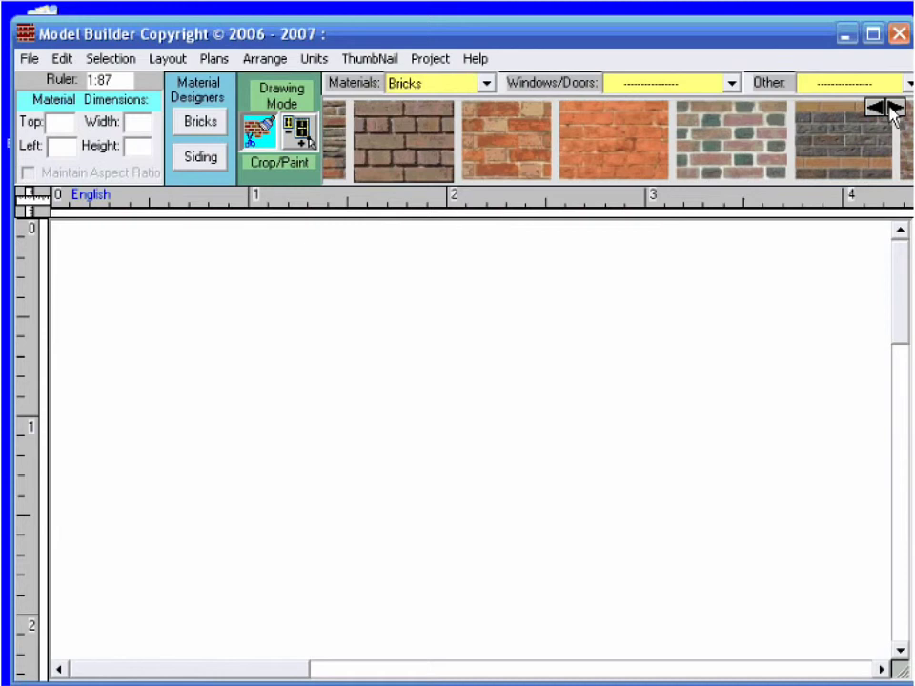
pyautogui.click(874, 108)
pyautogui.click(874, 109)
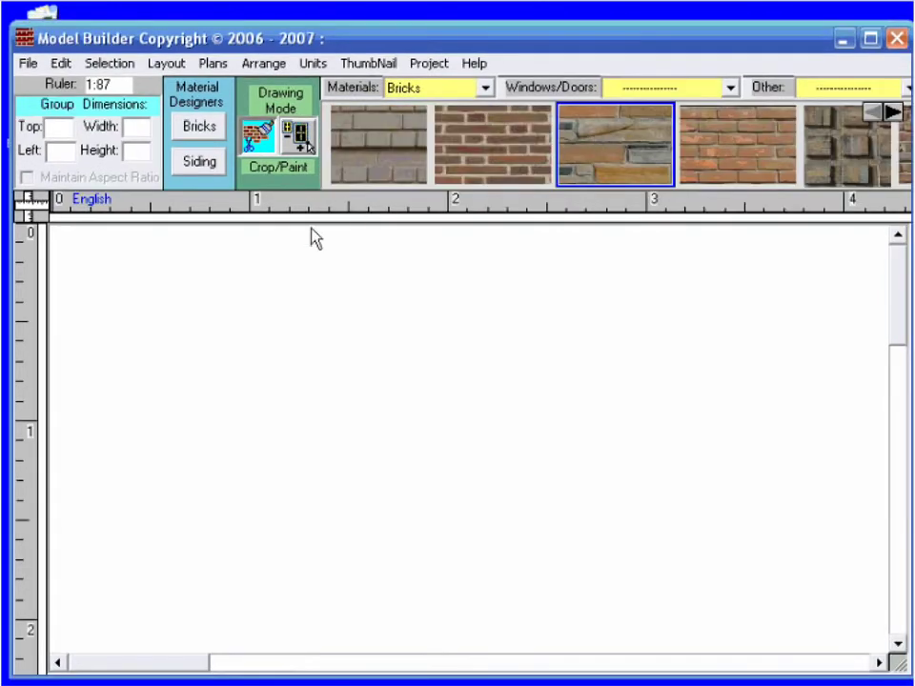
# Place the tan stone-brick texture near the top-left of the canvas, 1.15 by 0.69.
pyautogui.moveTo(189, 299); pyautogui.dragTo(192, 312)
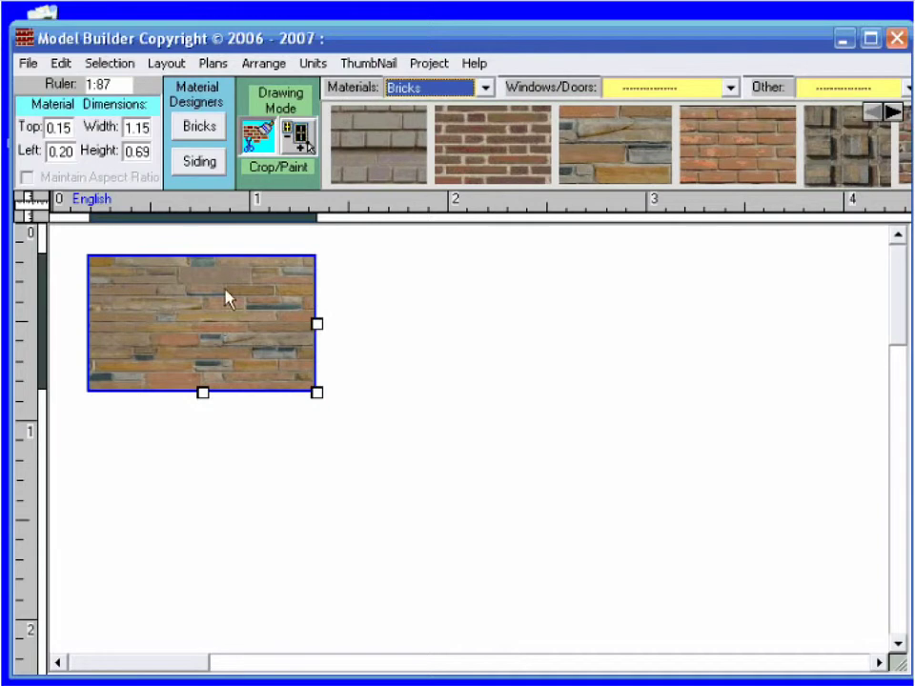
# Switch units to English - Feet (Actual) and select the 8.3 by 5.0 ft stone patch.
pyautogui.click(313, 62)
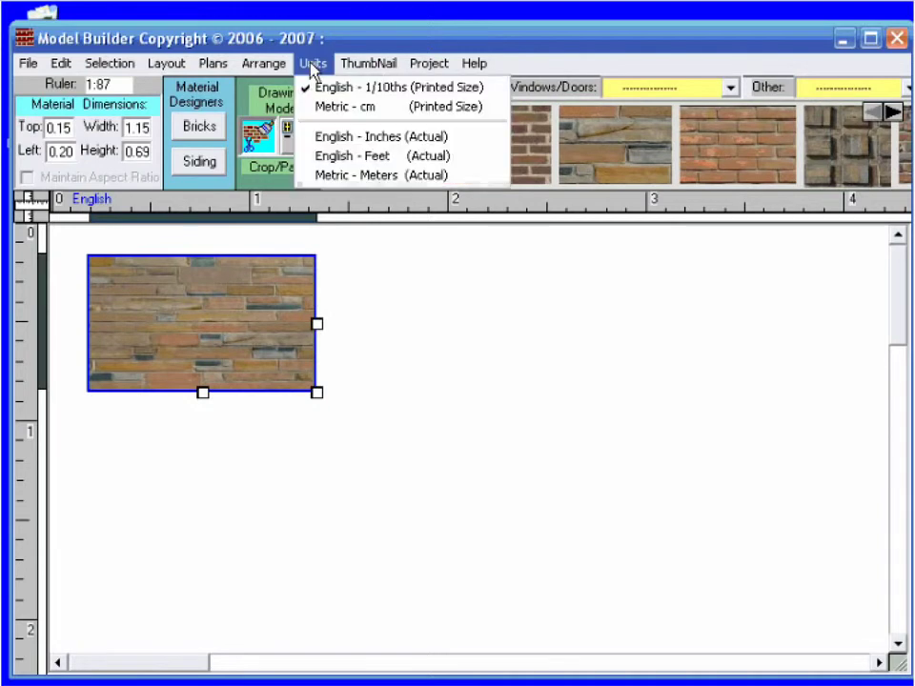
pyautogui.click(324, 158)
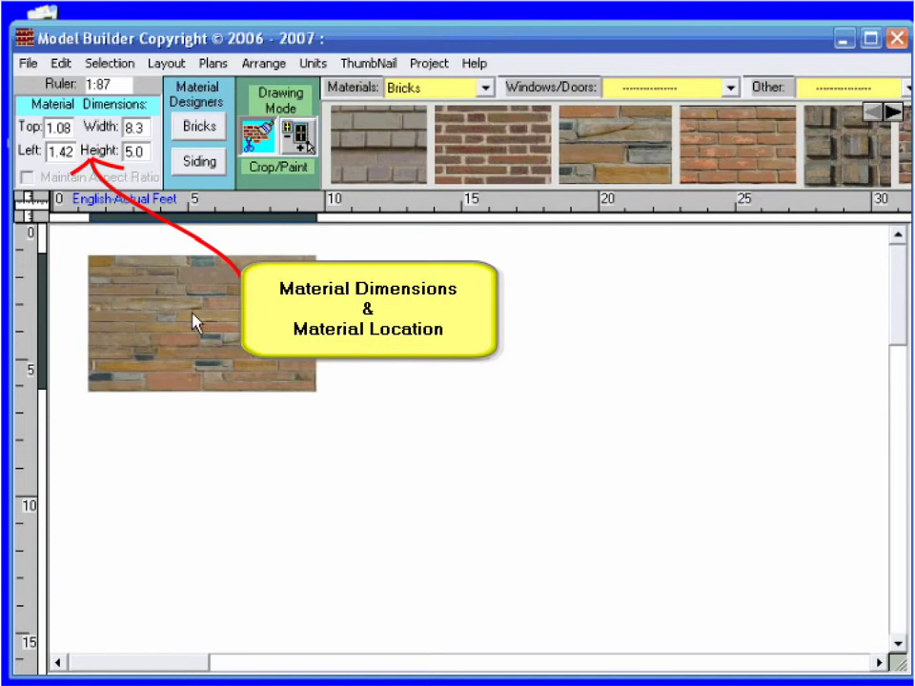
pyautogui.click(219, 296)
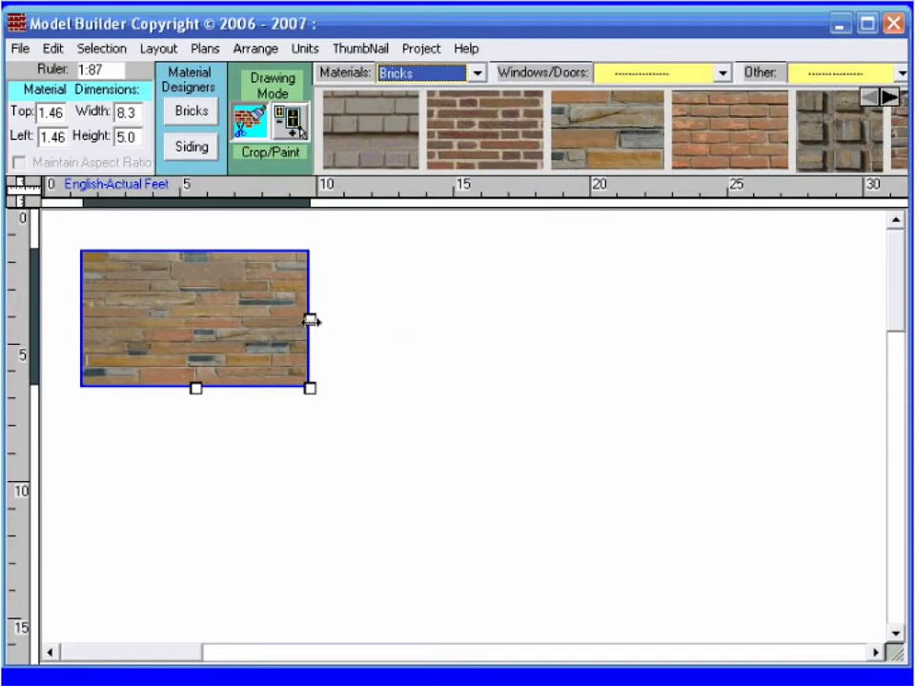
# Resize the stone-brick wall to 27.5 ft wide and 20 ft tall.
pyautogui.moveTo(310, 318); pyautogui.dragTo(836, 321)
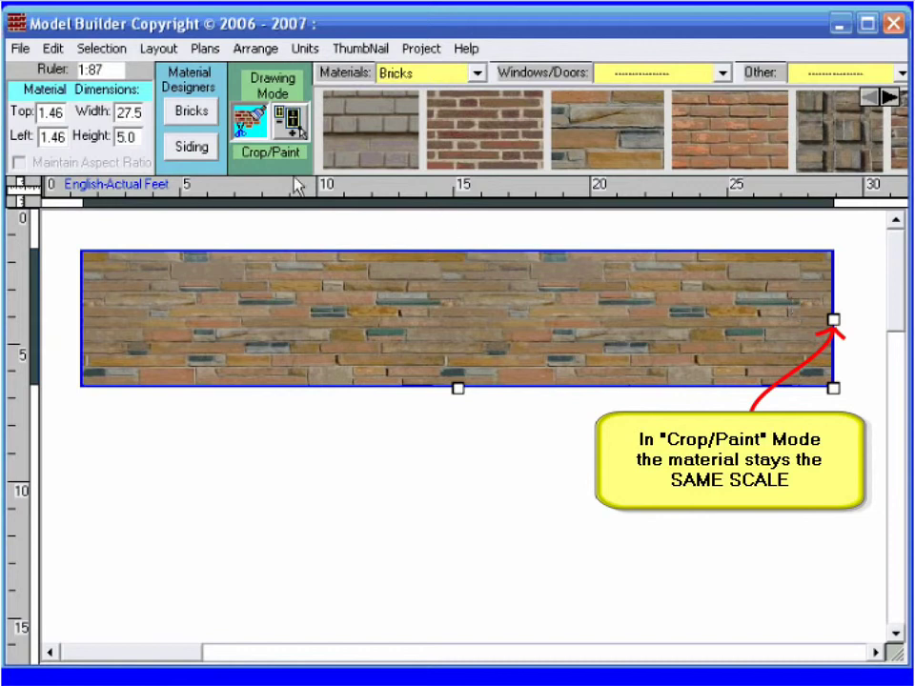
pyautogui.doubleClick(127, 136)
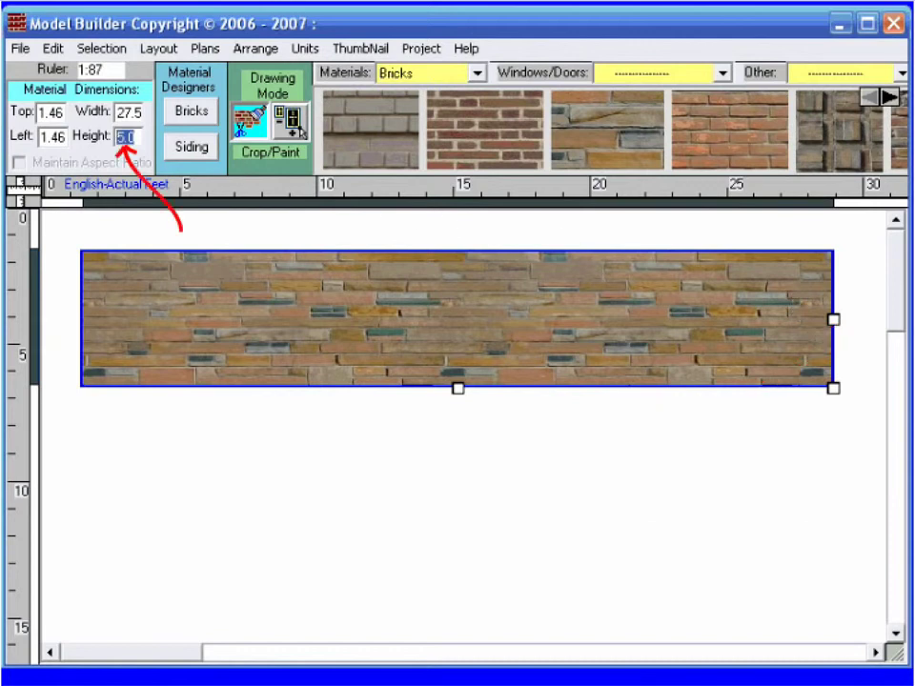
pyautogui.write('20')
pyautogui.press('Return')
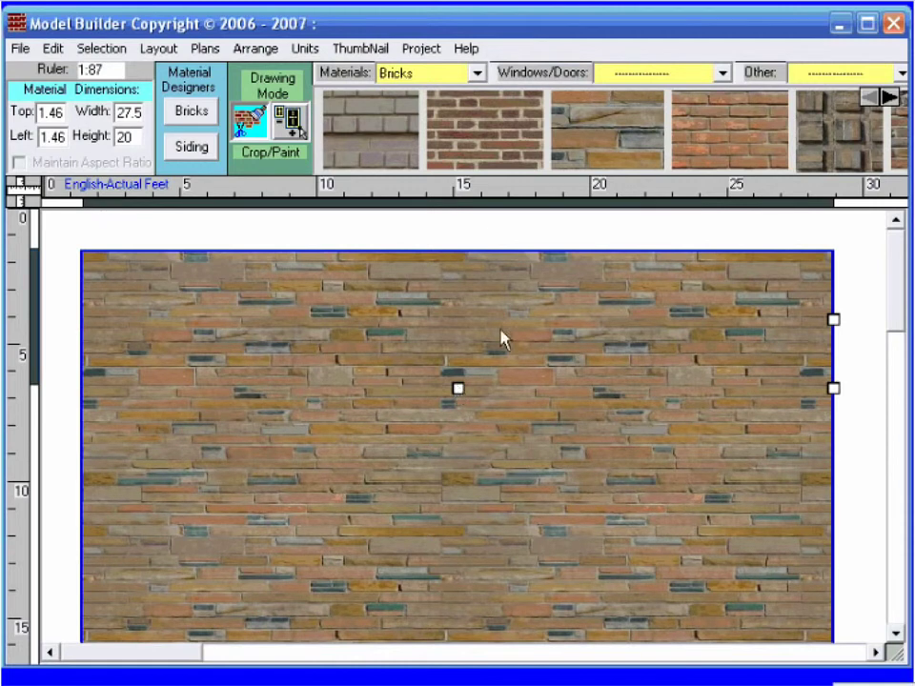
pyautogui.click(710, 72)
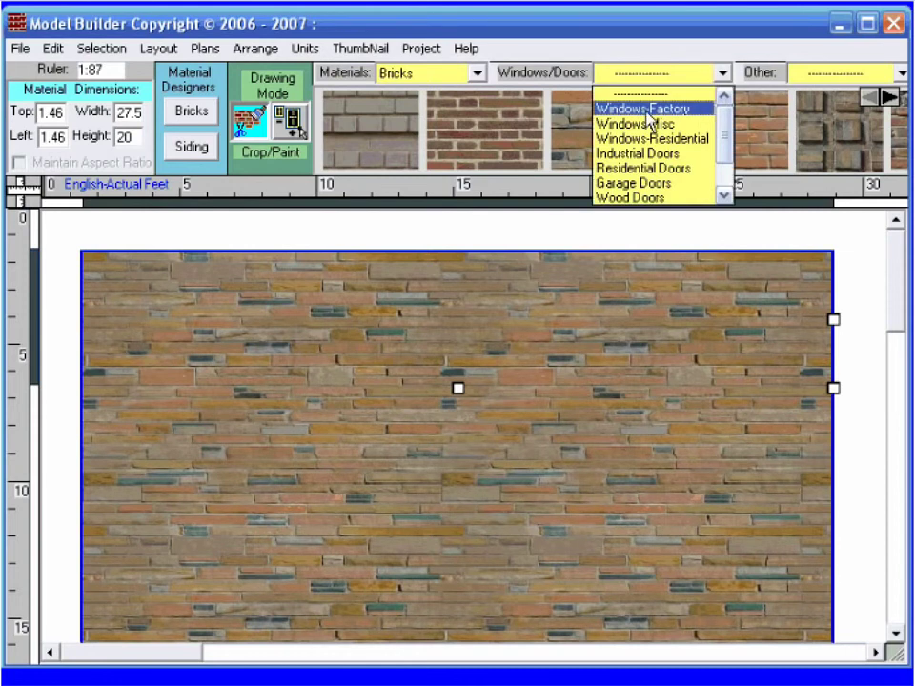
# Add a Windows-Factory window on the upper-left wall, sized about 3.7 by 3.6 ft.
pyautogui.click(326, 169)
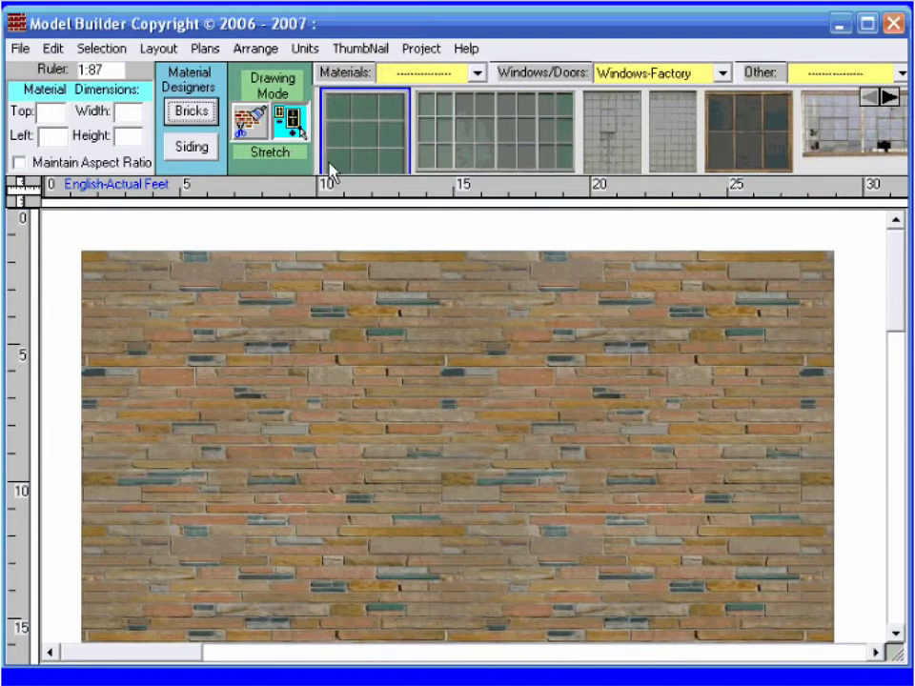
pyautogui.moveTo(330, 172); pyautogui.dragTo(245, 371)
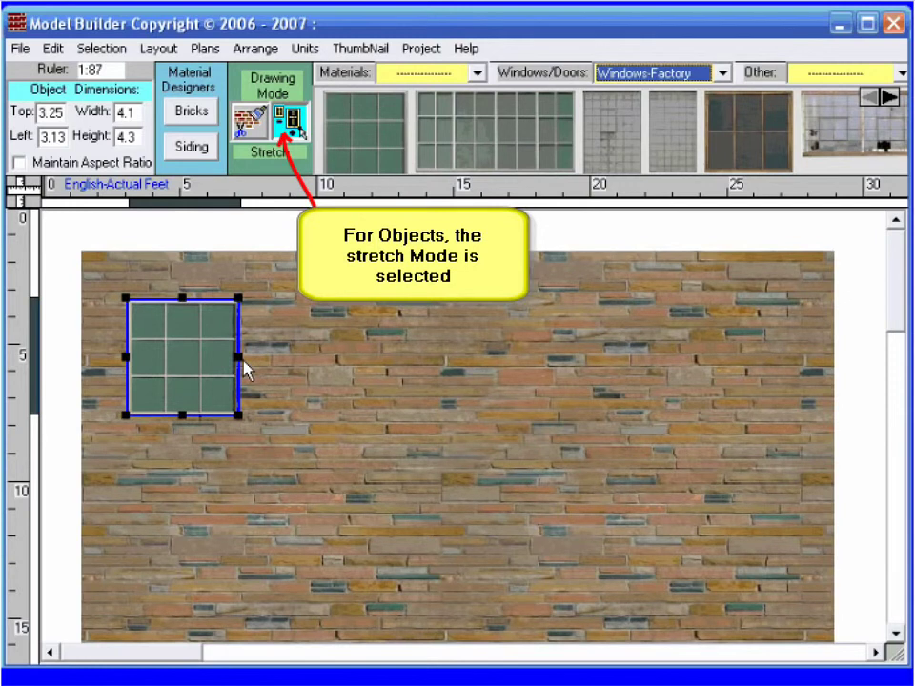
pyautogui.moveTo(238, 415); pyautogui.dragTo(229, 395)
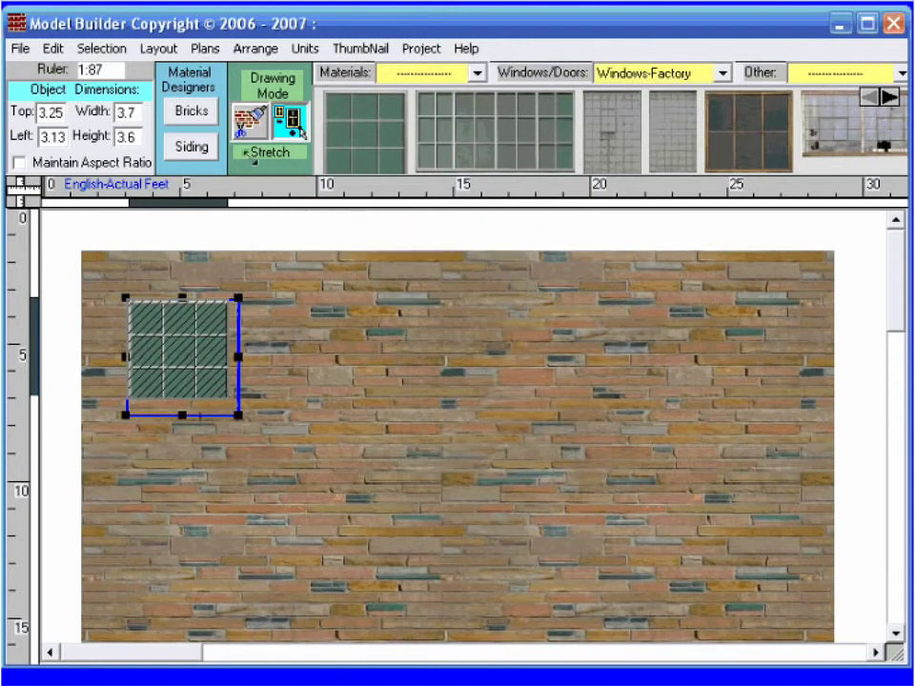
pyautogui.click(250, 122)
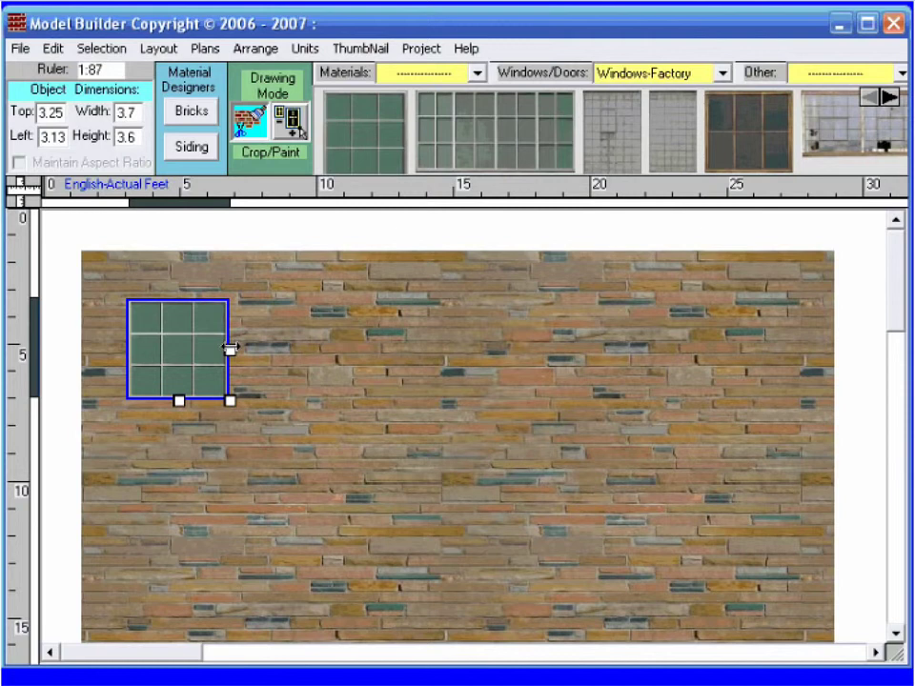
# Stretch the factory window to 7.3 ft wide so it shows two side-by-side panes.
pyautogui.moveTo(229, 349); pyautogui.dragTo(328, 350)
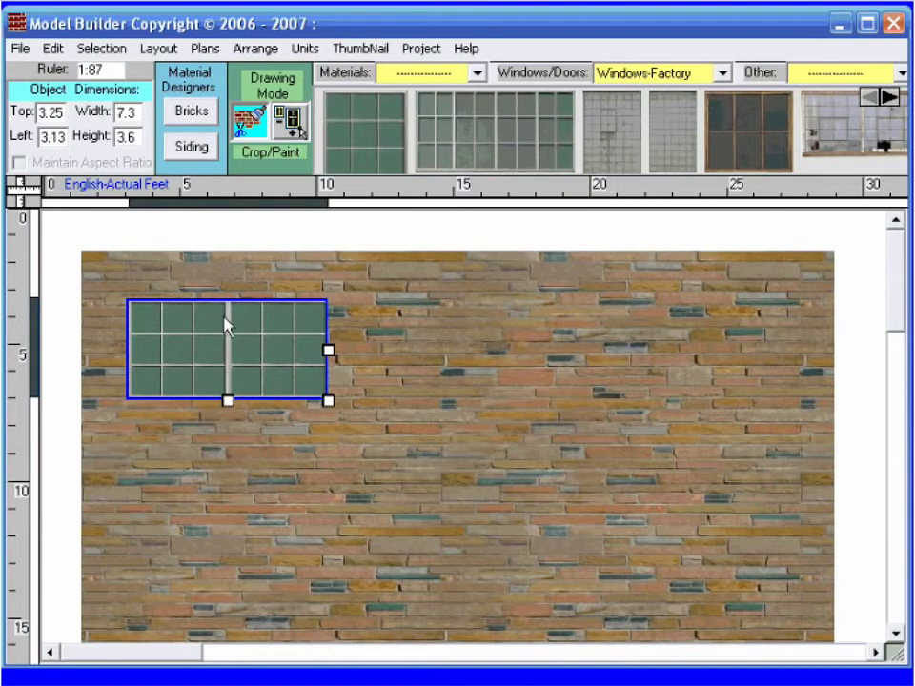
# Duplicate the double window twice, placing copies at the middle and right of the upper wall, then select all three.
pyautogui.click(84, 52)
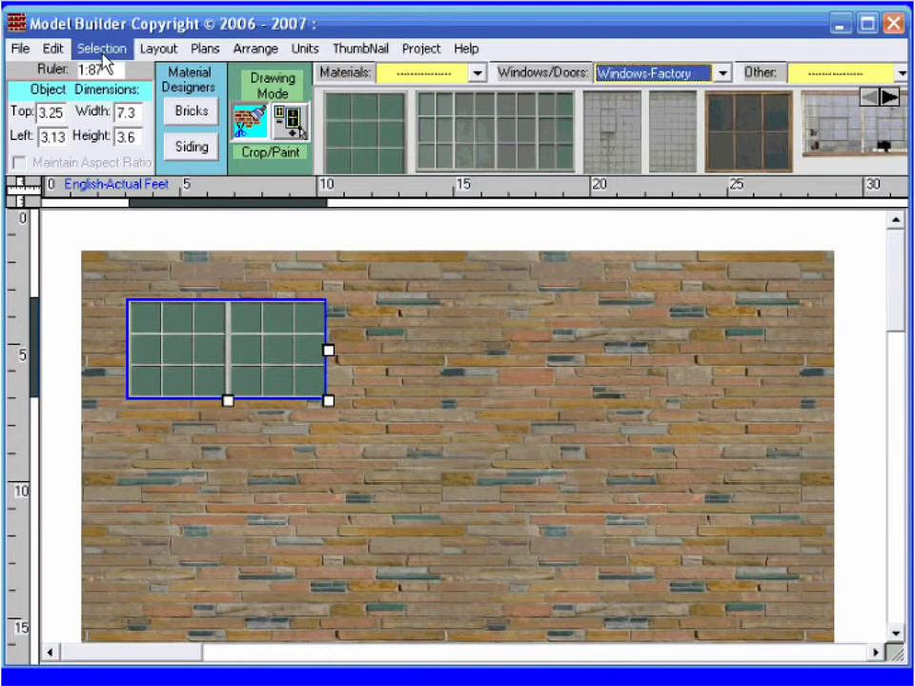
pyautogui.click(111, 80)
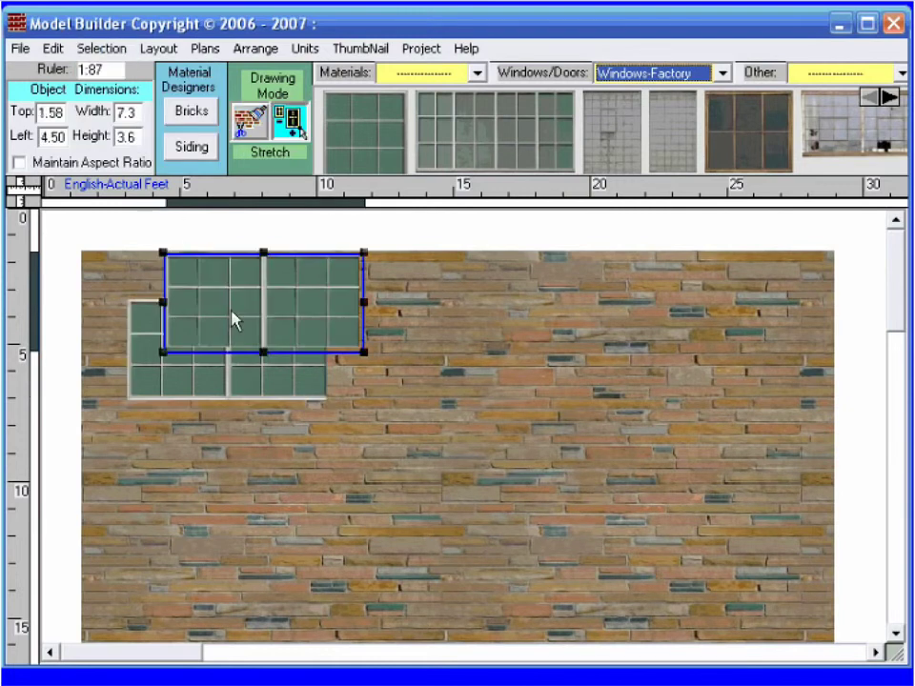
pyautogui.moveTo(235, 321); pyautogui.dragTo(455, 370)
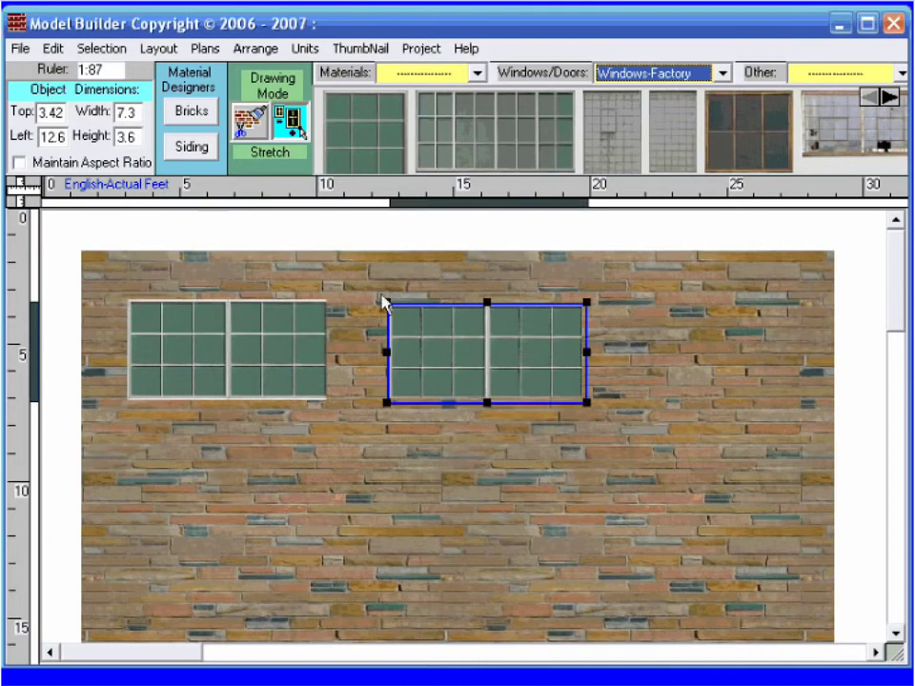
pyautogui.click(84, 47)
pyautogui.click(124, 75)
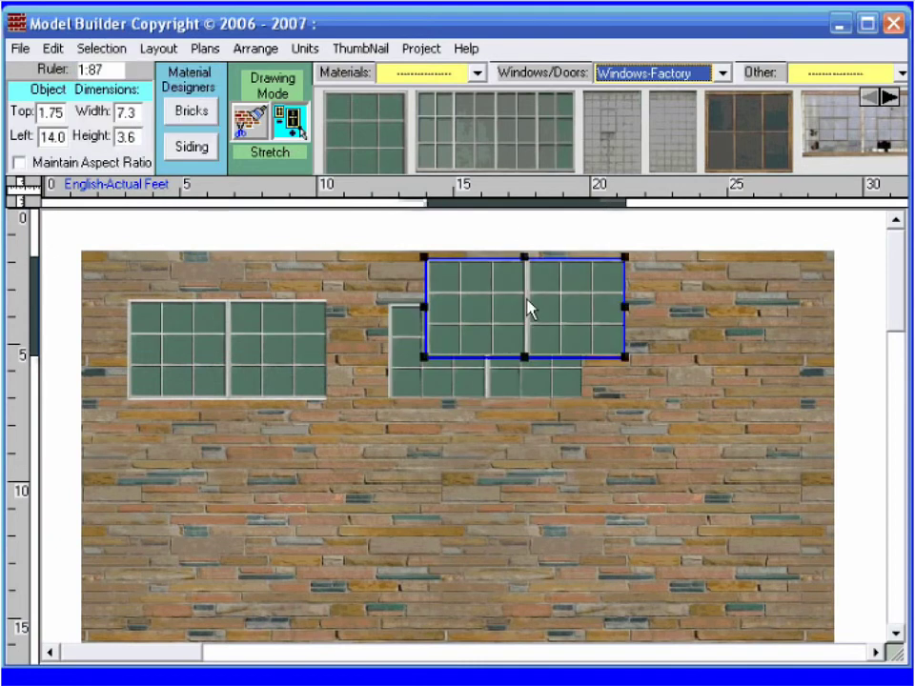
pyautogui.moveTo(529, 307); pyautogui.dragTo(711, 354)
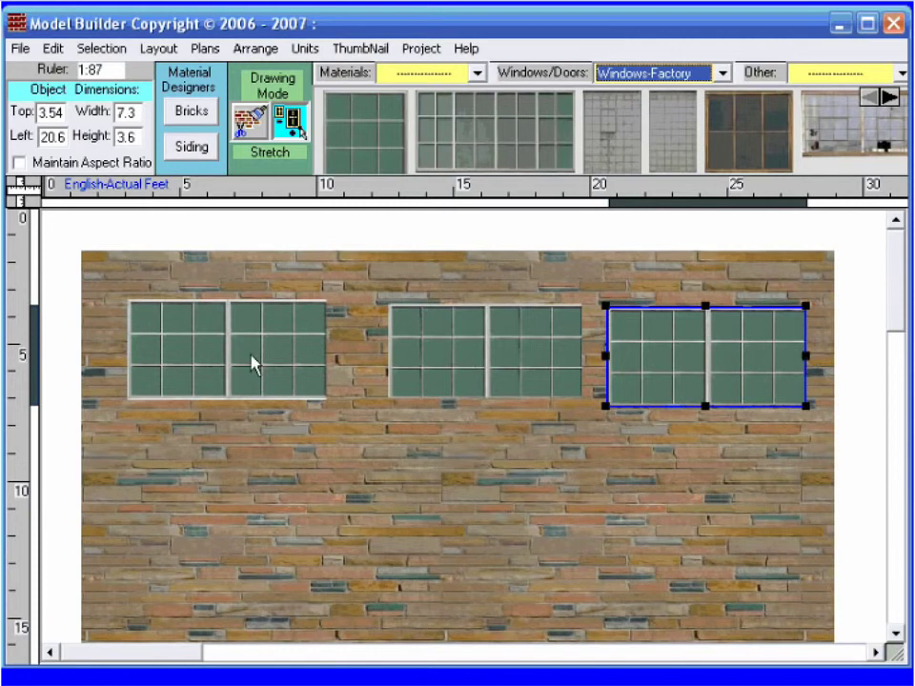
pyautogui.hotkey('ctrl', 'a')
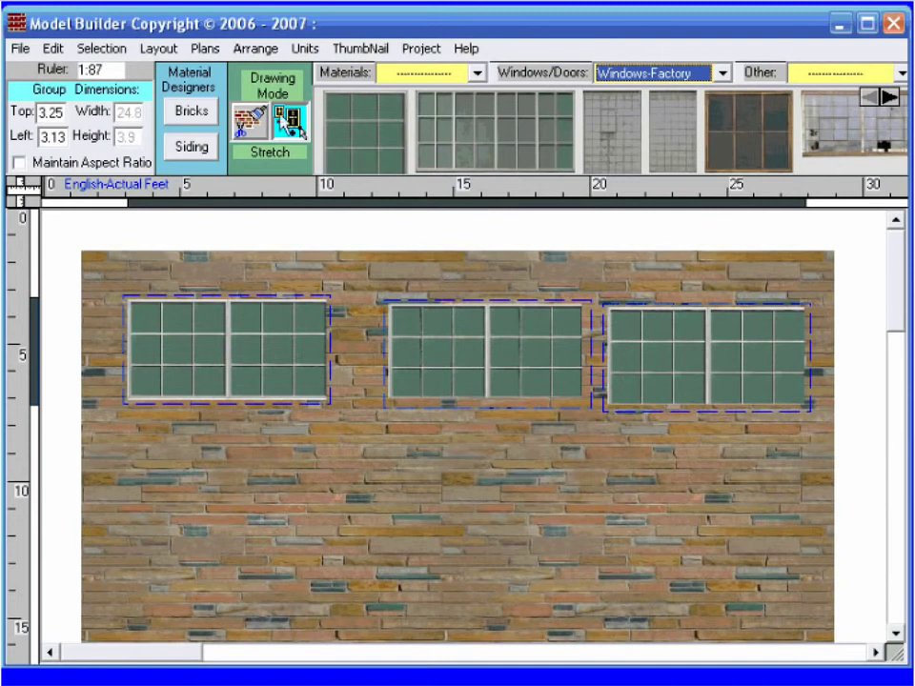
pyautogui.click(238, 55)
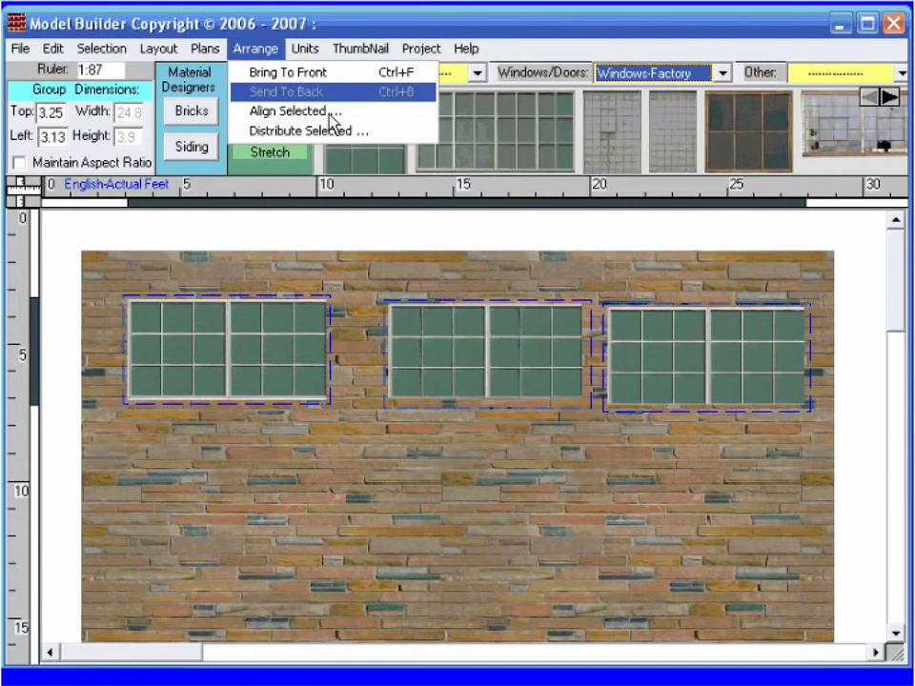
# Top-align the three selected windows at 3.3 ft with Align Selected.
pyautogui.click(315, 112)
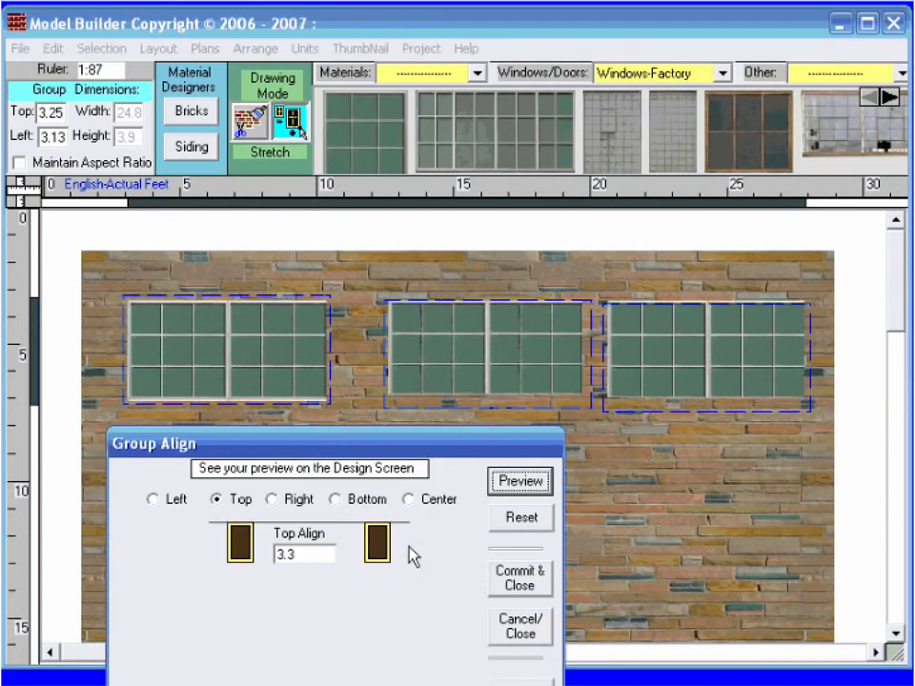
pyautogui.click(521, 578)
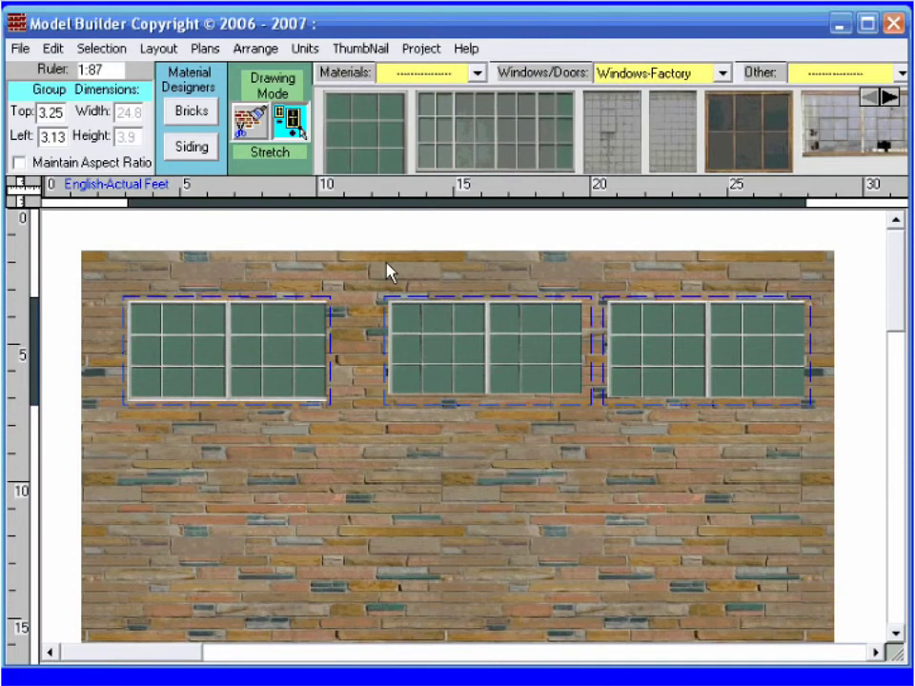
pyautogui.click(387, 271)
# Distribute the three windows horizontally over the extent of the selection with equal gaps.
pyautogui.click(255, 49)
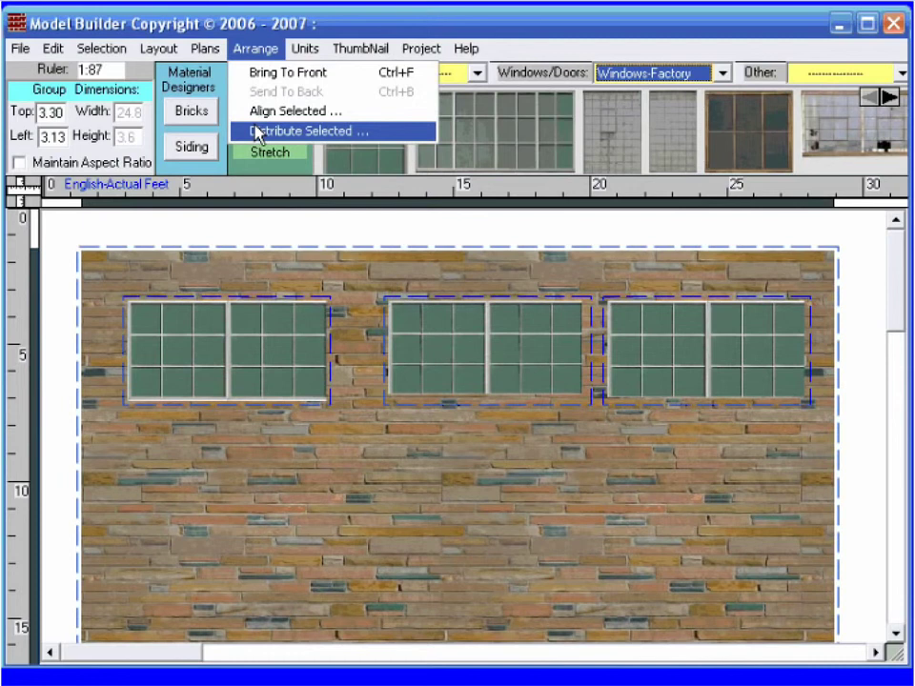
pyautogui.click(255, 133)
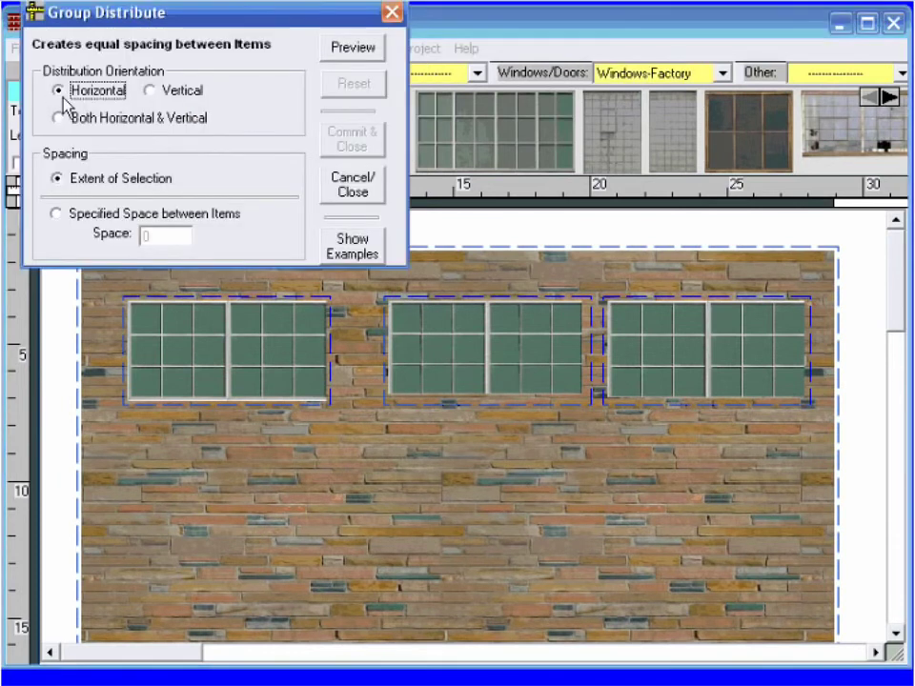
pyautogui.click(354, 49)
pyautogui.click(349, 139)
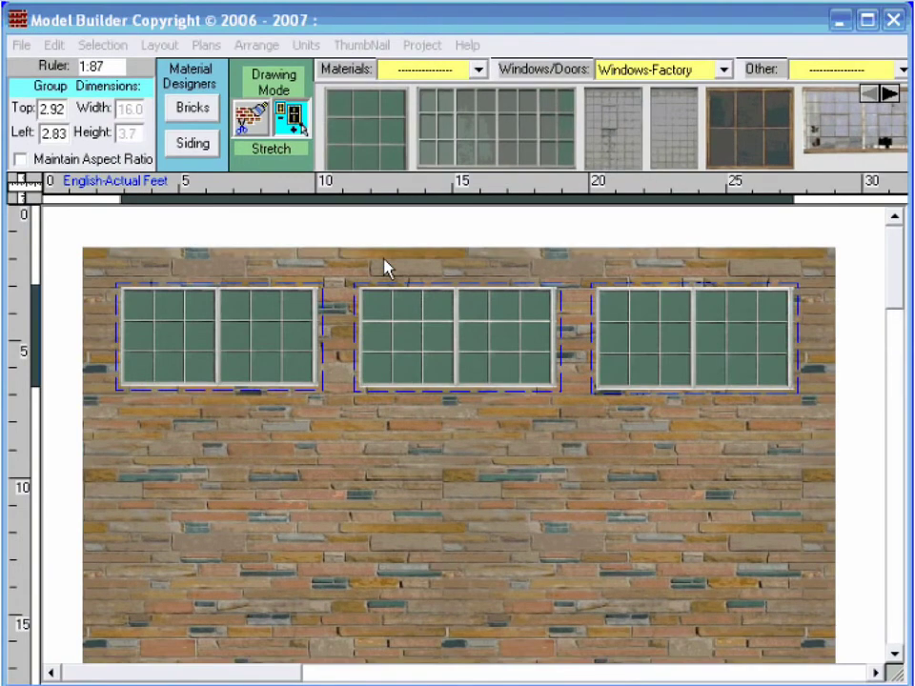
# Paste a copy of the three factory windows and move it down to the lower wall, at top 13 ft.
pyautogui.hotkey('ctrl', 'v')
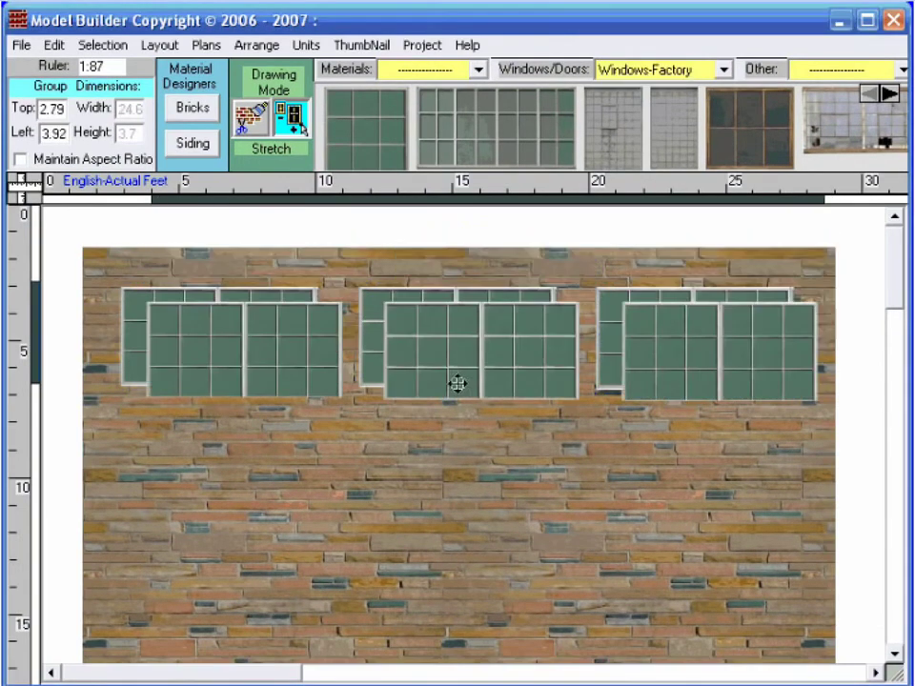
pyautogui.moveTo(433, 303); pyautogui.dragTo(414, 557)
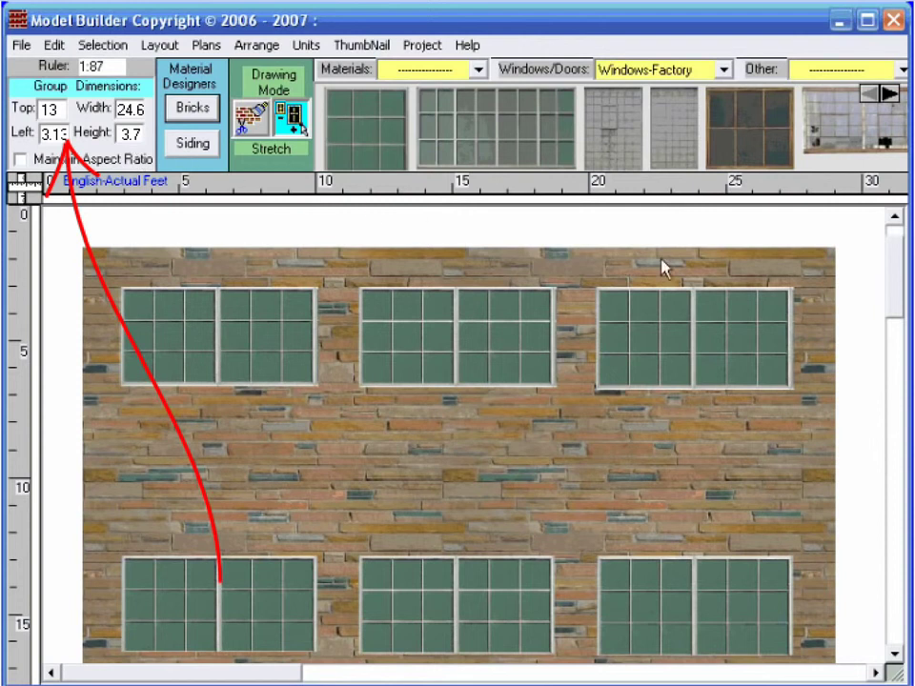
pyautogui.click(901, 318)
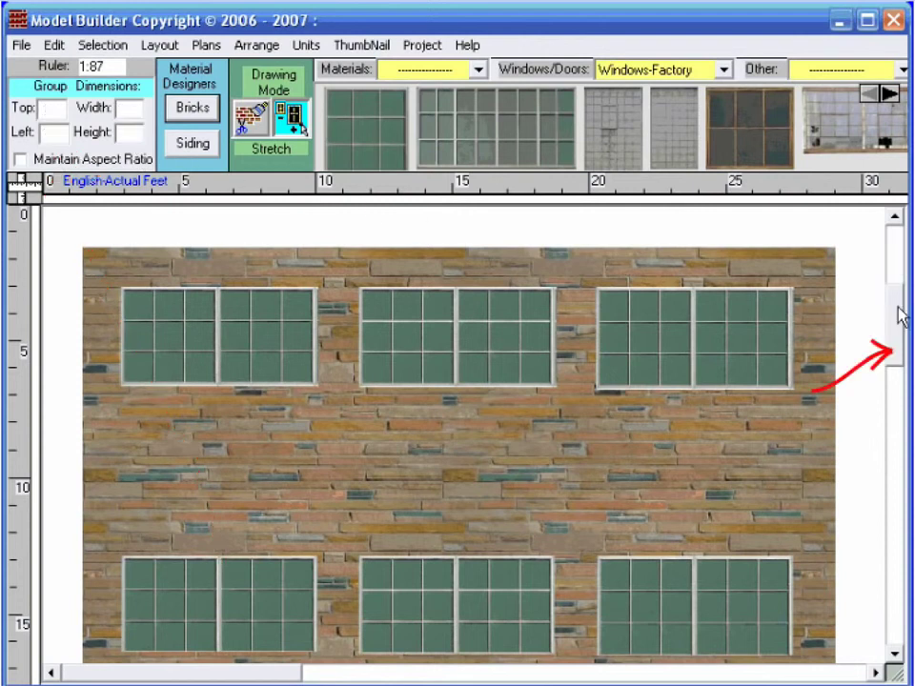
# Place a grey 8.1 × 8.5 ft garage door from Garage Doors on the lower right wall.
pyautogui.scroll(-5, 900, 318)
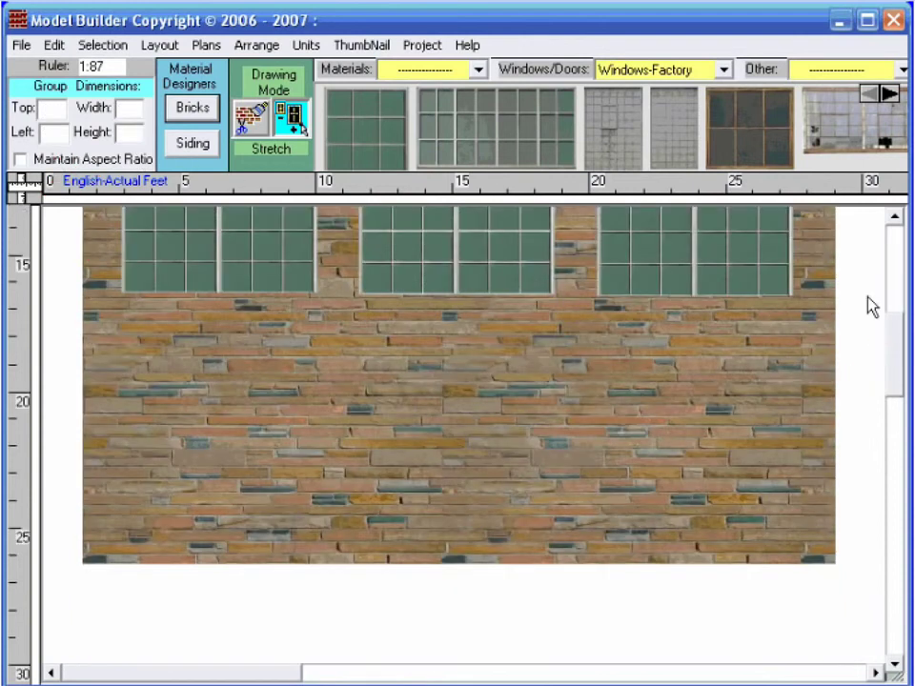
pyautogui.click(723, 70)
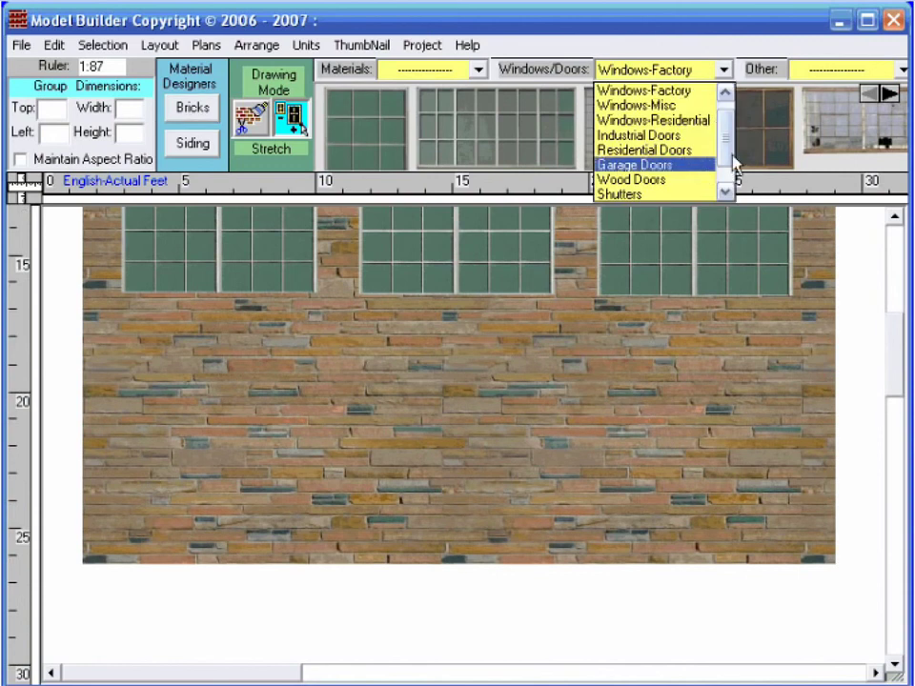
pyautogui.click(777, 149)
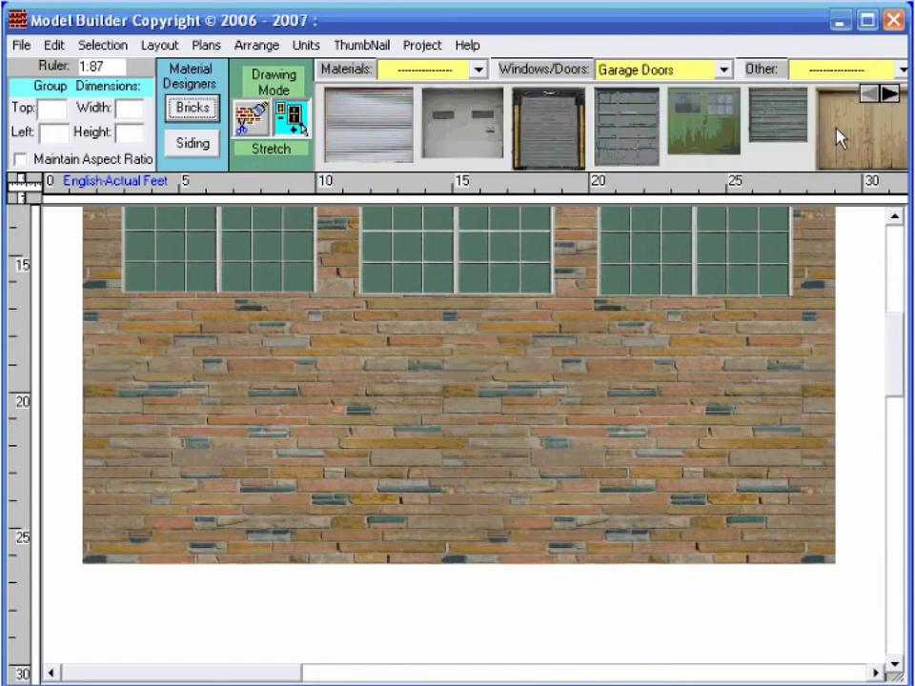
pyautogui.click(889, 94)
pyautogui.click(889, 94)
pyautogui.click(889, 94)
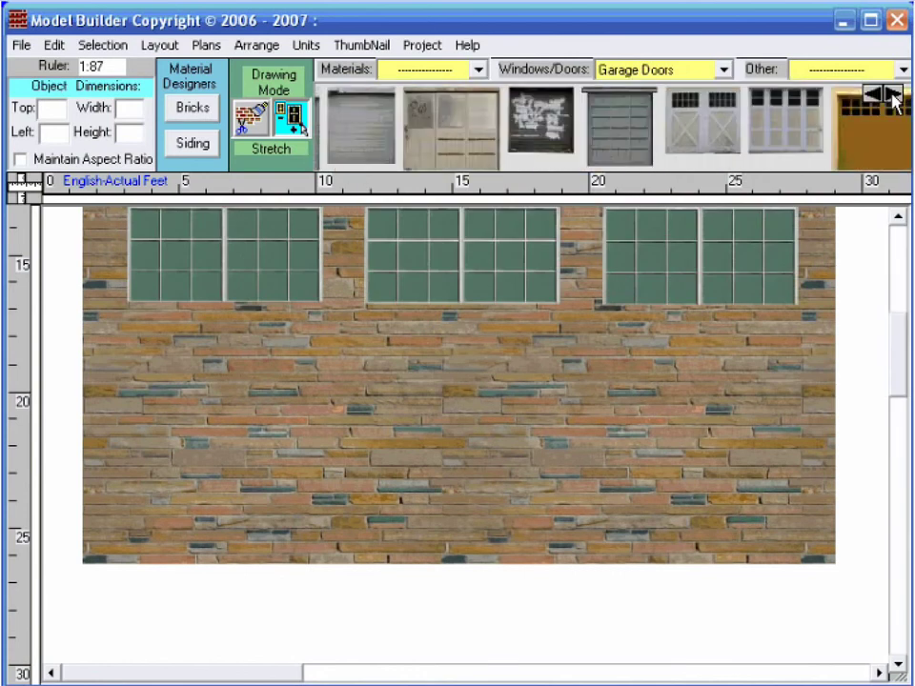
pyautogui.moveTo(625, 129); pyautogui.dragTo(615, 410)
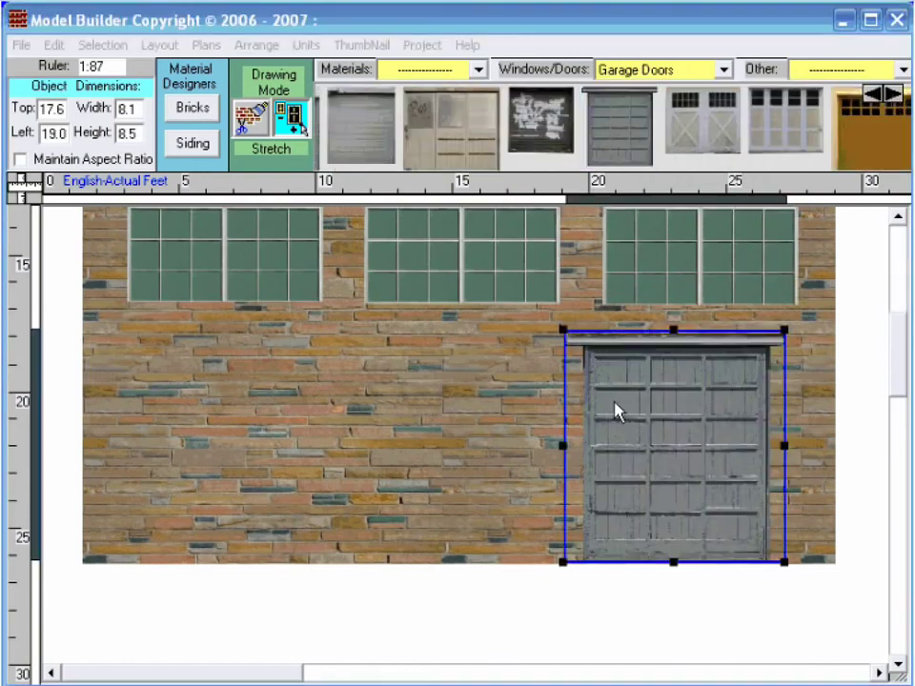
# Place the York generator unit (9.9 × 6.0 ft) from Utilities at the wall's lower left.
pyautogui.click(901, 71)
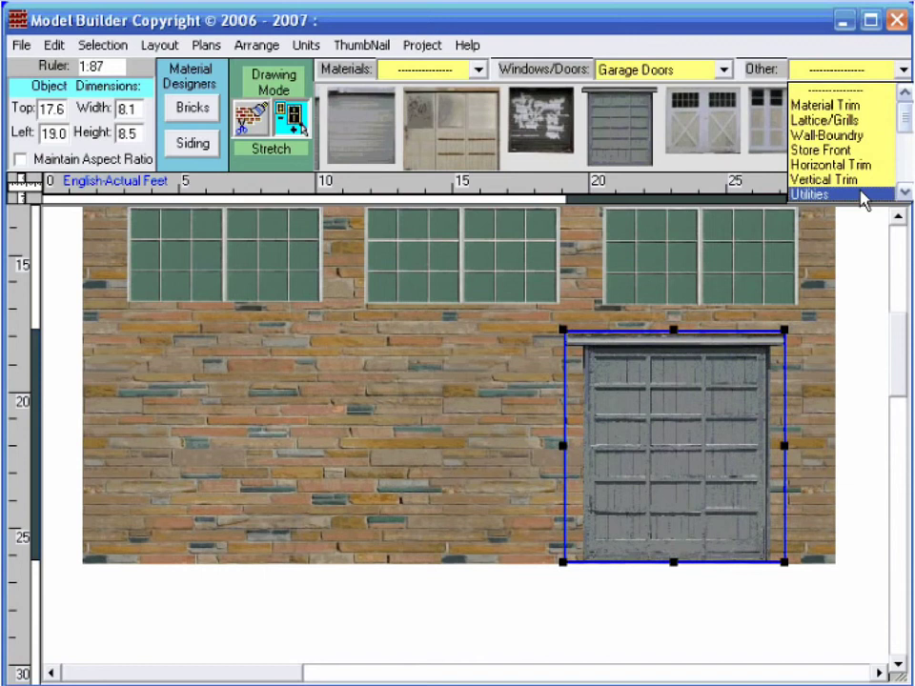
pyautogui.click(863, 195)
pyautogui.click(892, 95)
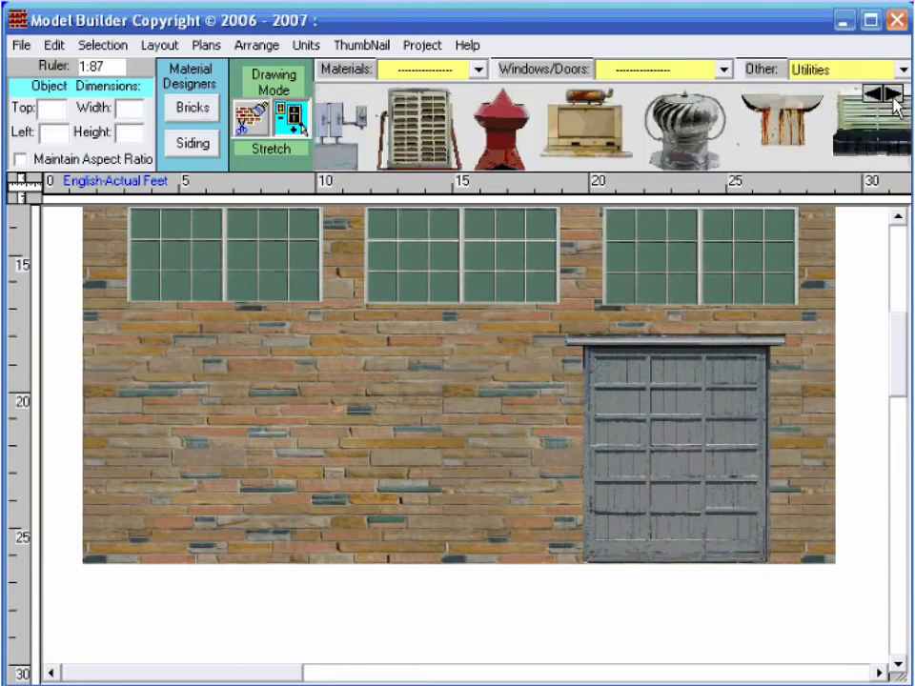
pyautogui.click(894, 95)
pyautogui.click(893, 95)
pyautogui.click(710, 143)
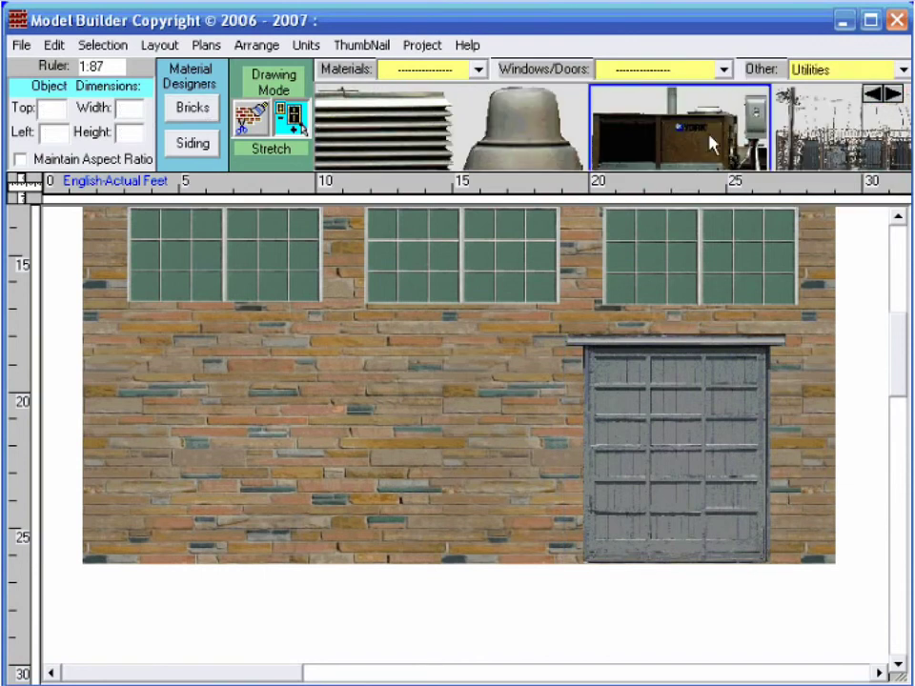
pyautogui.moveTo(700, 150); pyautogui.dragTo(266, 496)
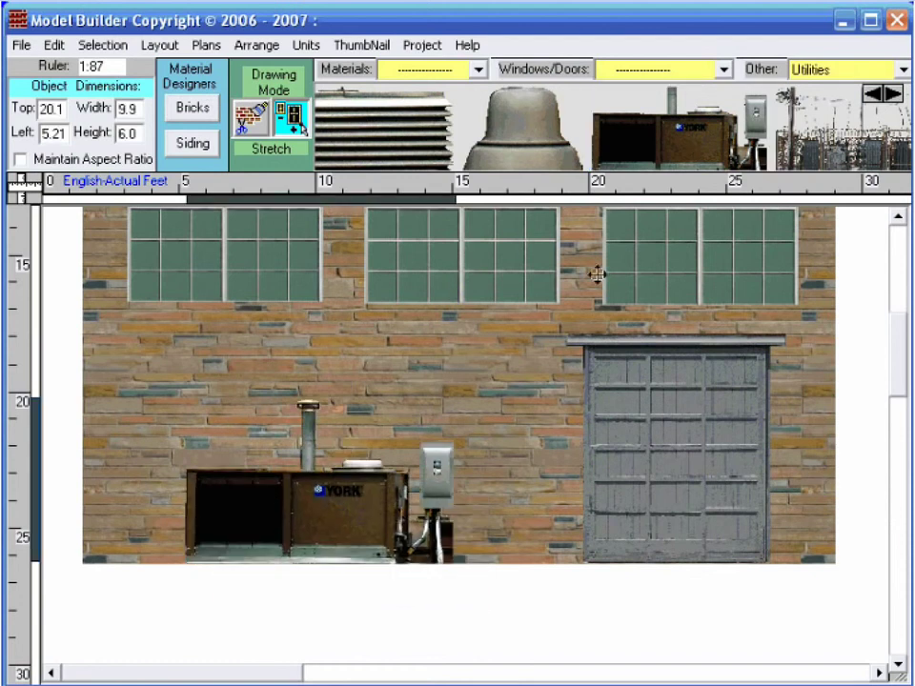
pyautogui.click(902, 69)
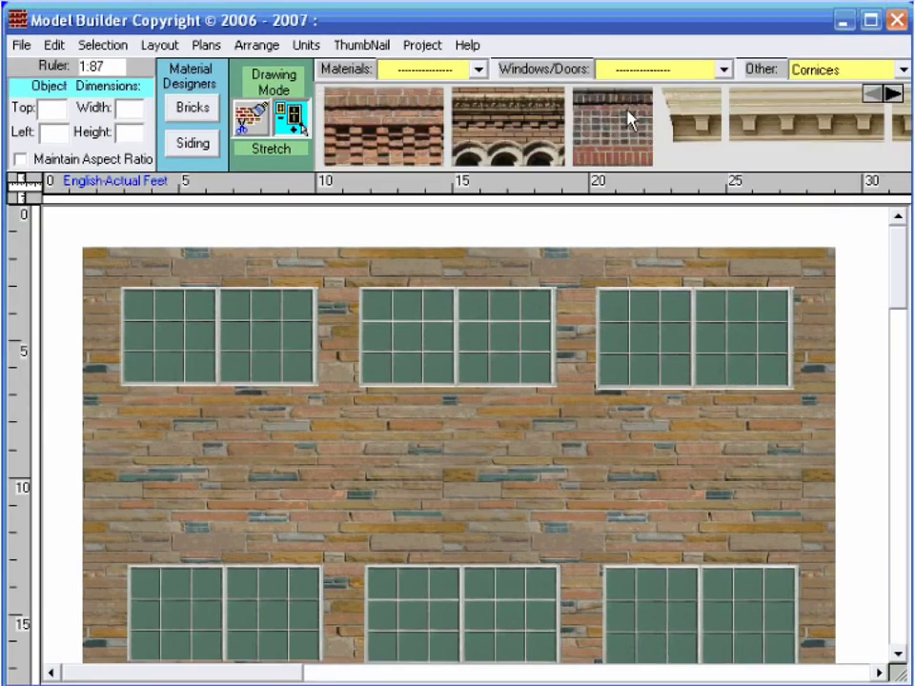
# Place the third brick cornice panel and crop it to a 9.1 × 1.3 ft strip above the wall.
pyautogui.moveTo(629, 119); pyautogui.dragTo(219, 432)
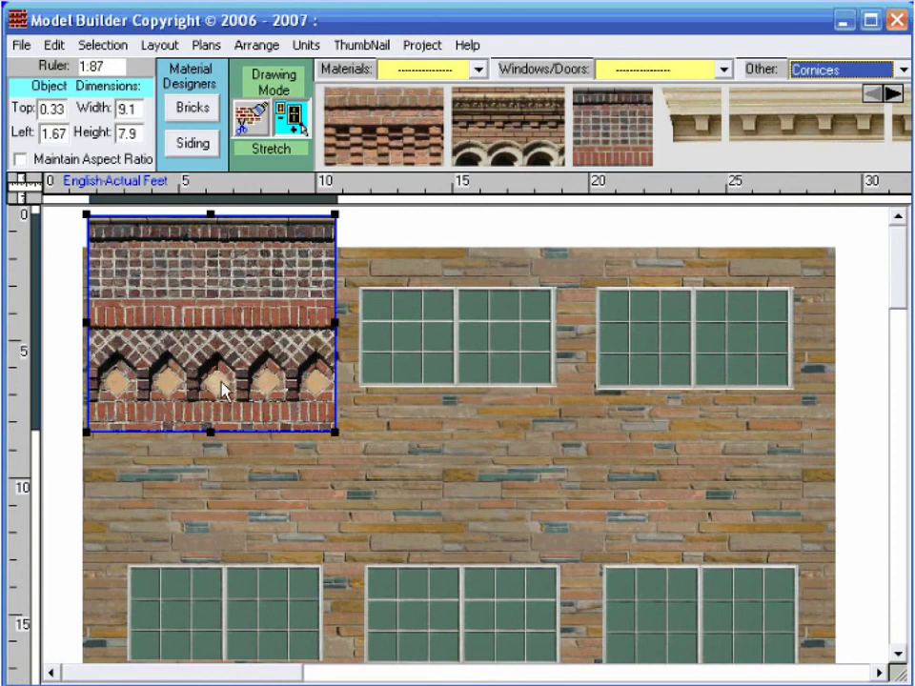
pyautogui.click(249, 120)
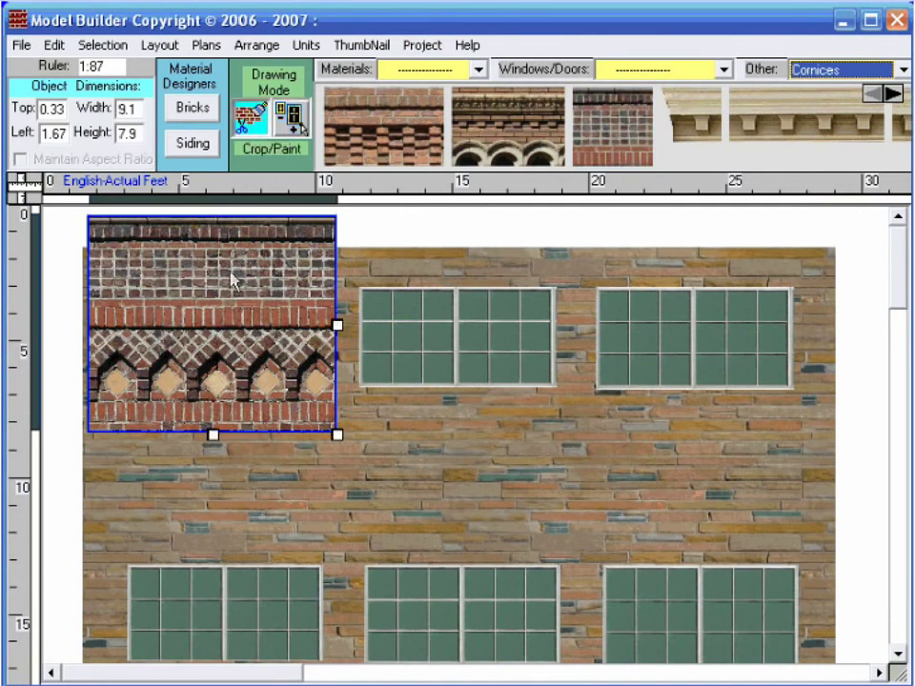
pyautogui.moveTo(212, 416); pyautogui.dragTo(245, 226)
# Check the wall's left edge, then give the cornice Left 1.46 and Width 27.
pyautogui.click(359, 271)
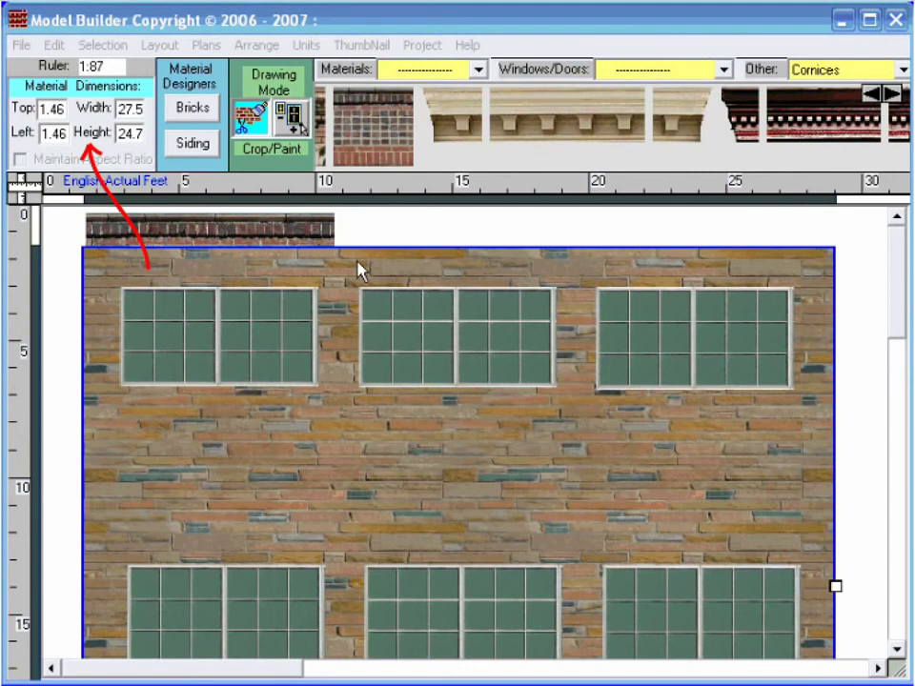
pyautogui.click(267, 234)
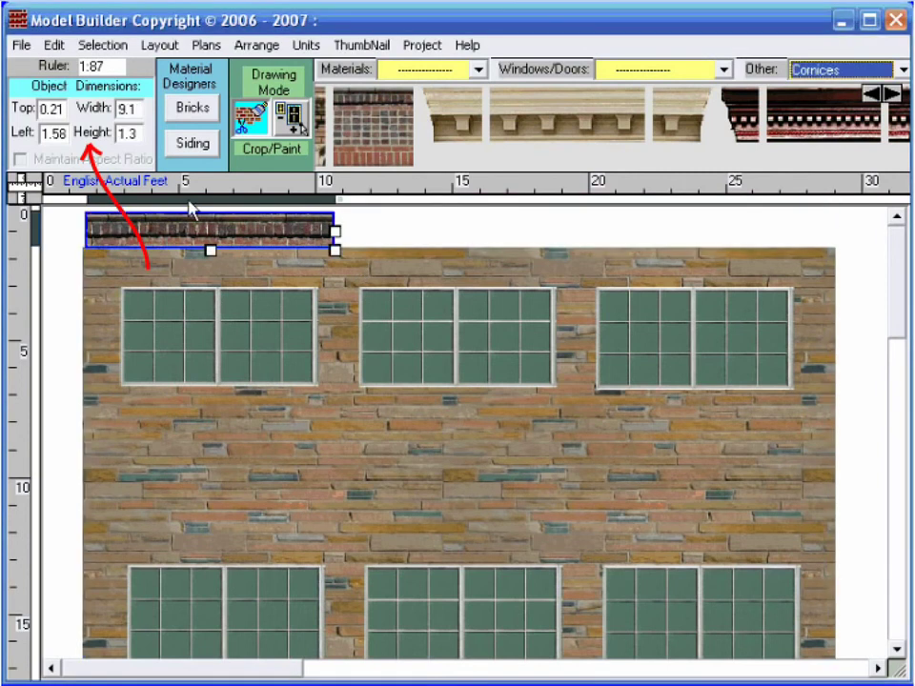
pyautogui.doubleClick(59, 133)
pyautogui.write('1.46')
pyautogui.press('Tab')
pyautogui.write('27')
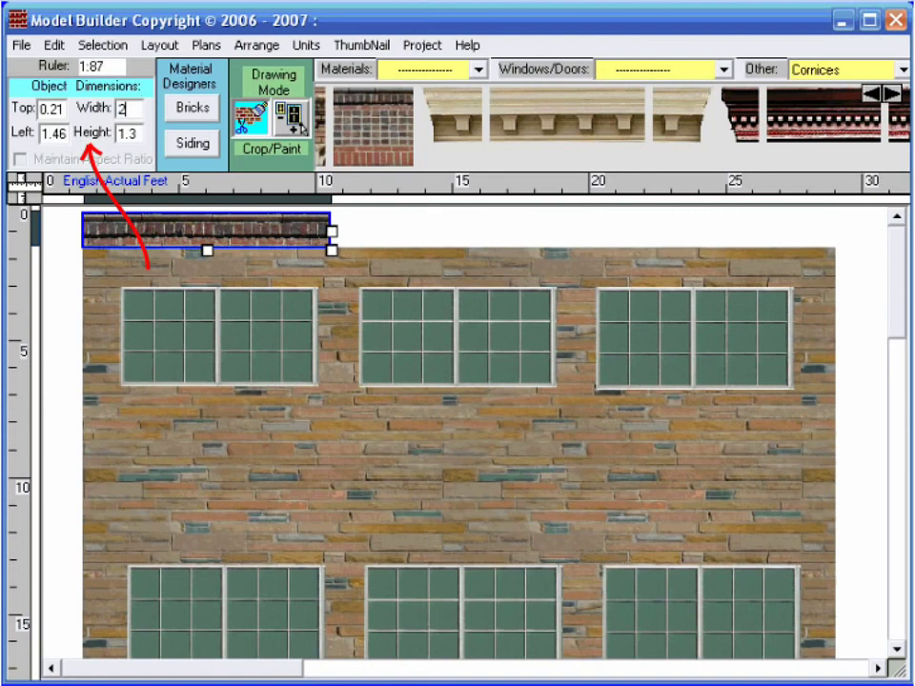